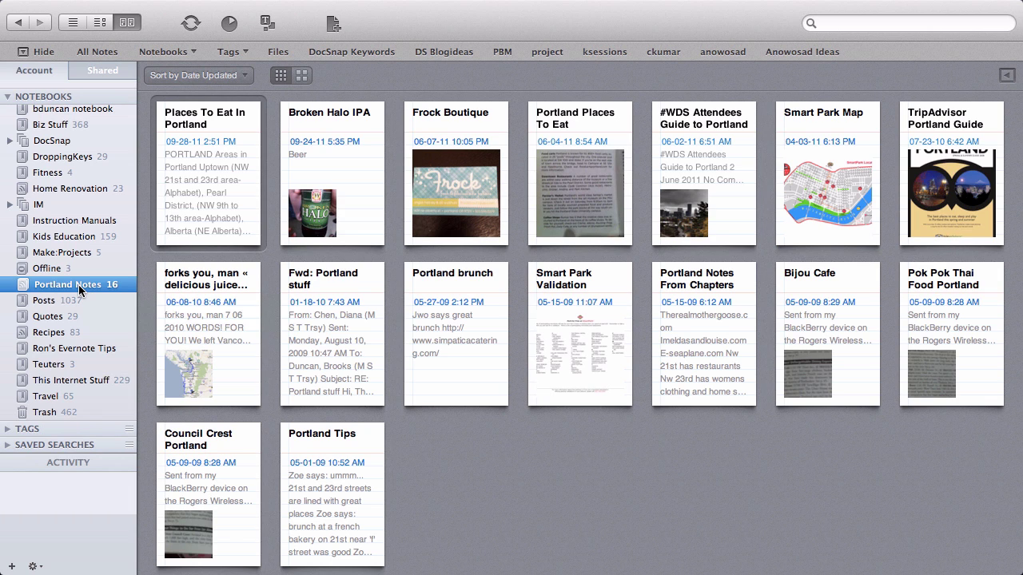
- Combine the Portland Notes and Travel notebooks into a new notebook stack
left_click(65, 398)
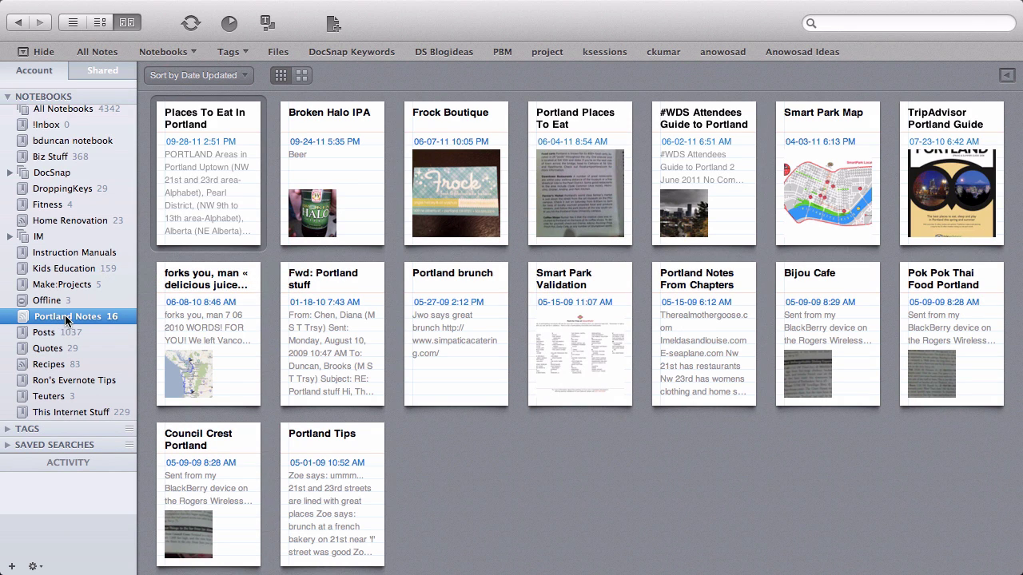
left_click_drag(66, 320, 54, 398)
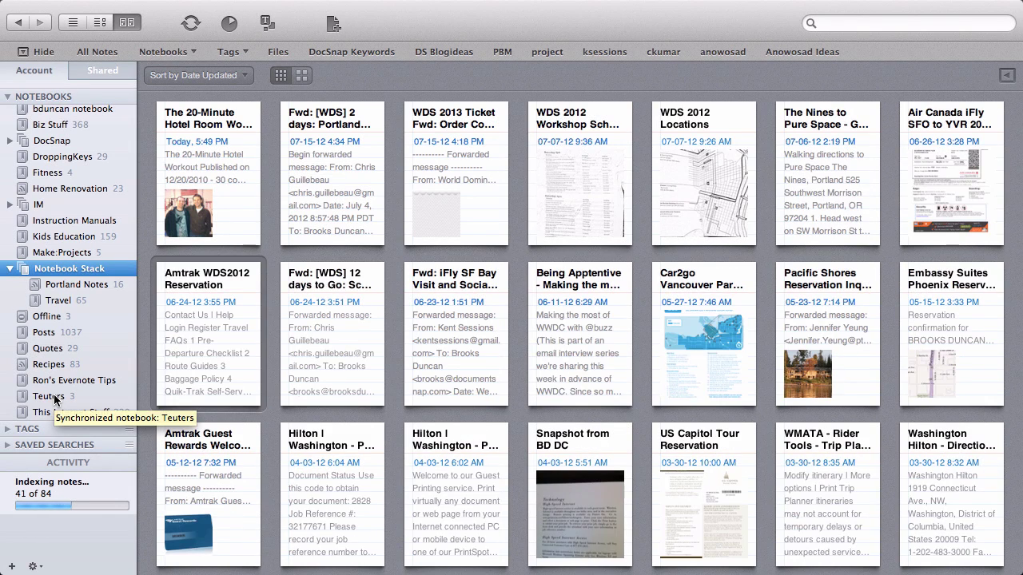
- Rename the new notebook stack as Travel Stuff
right_click(58, 275)
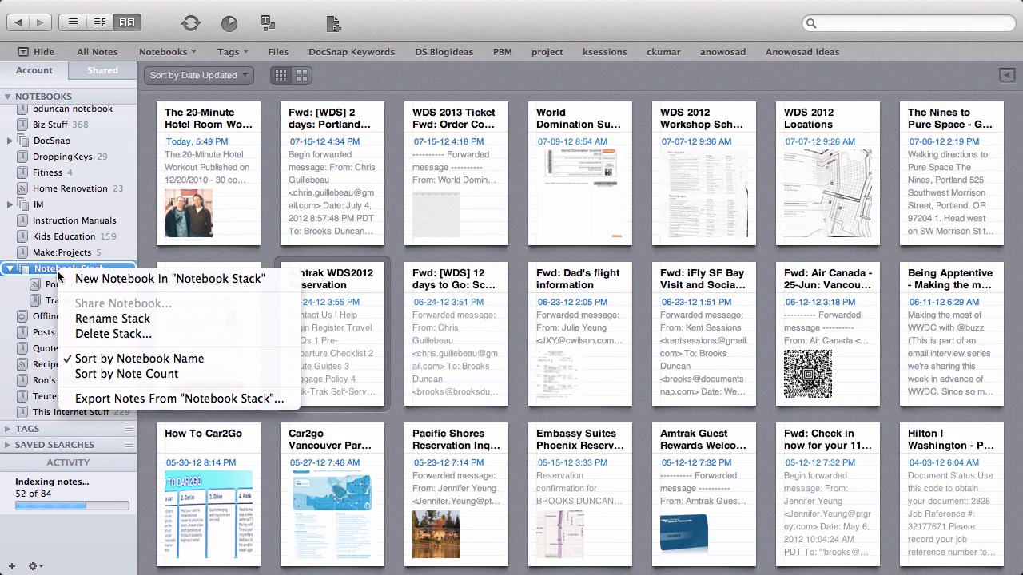
left_click(86, 318)
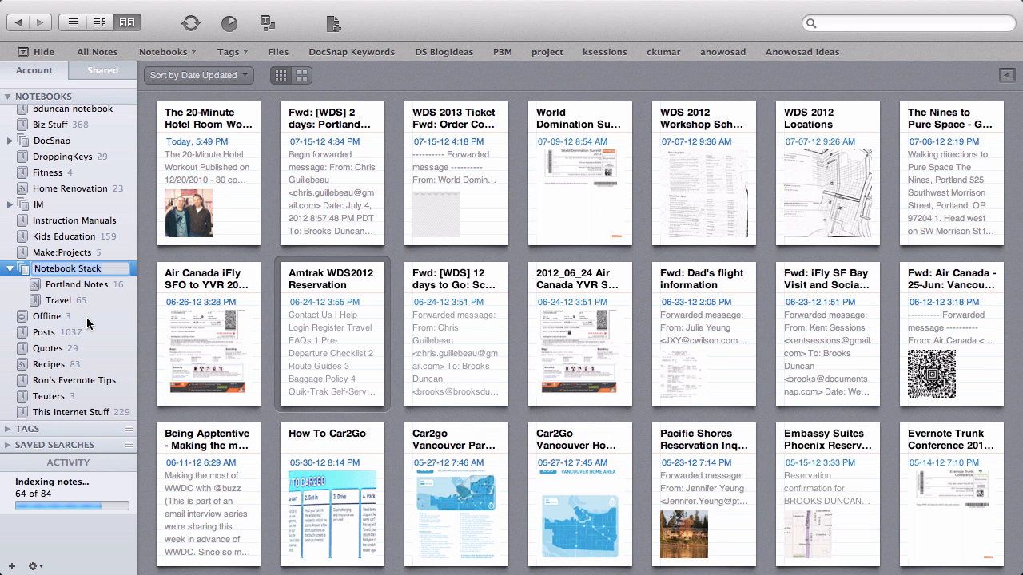
type("Trave")
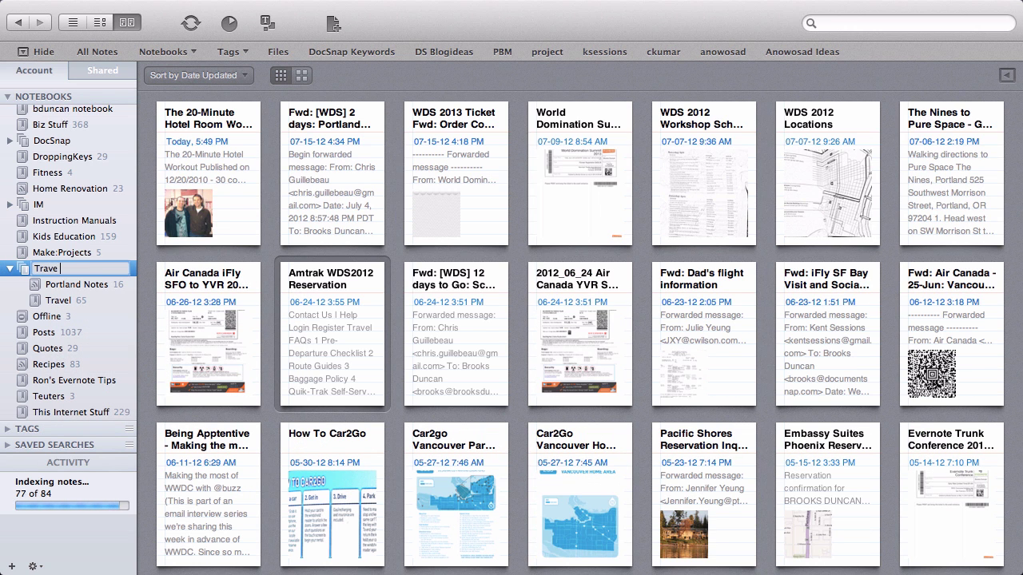
type("l Stuff")
key("Return")
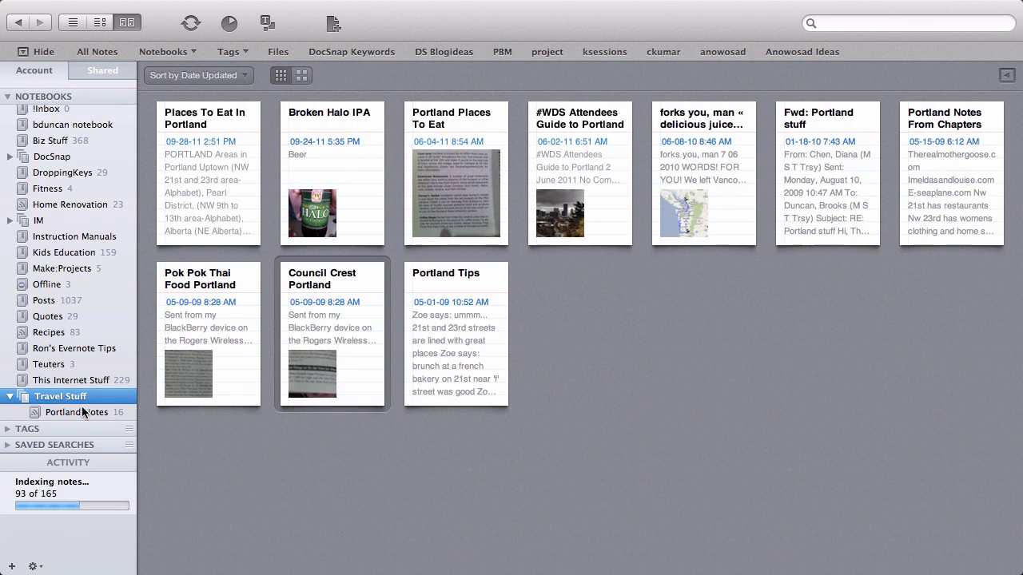
- Create a synchronized notebook named Italy 2012 inside the Travel Stuff stack
scroll(83, 399, "down", 2)
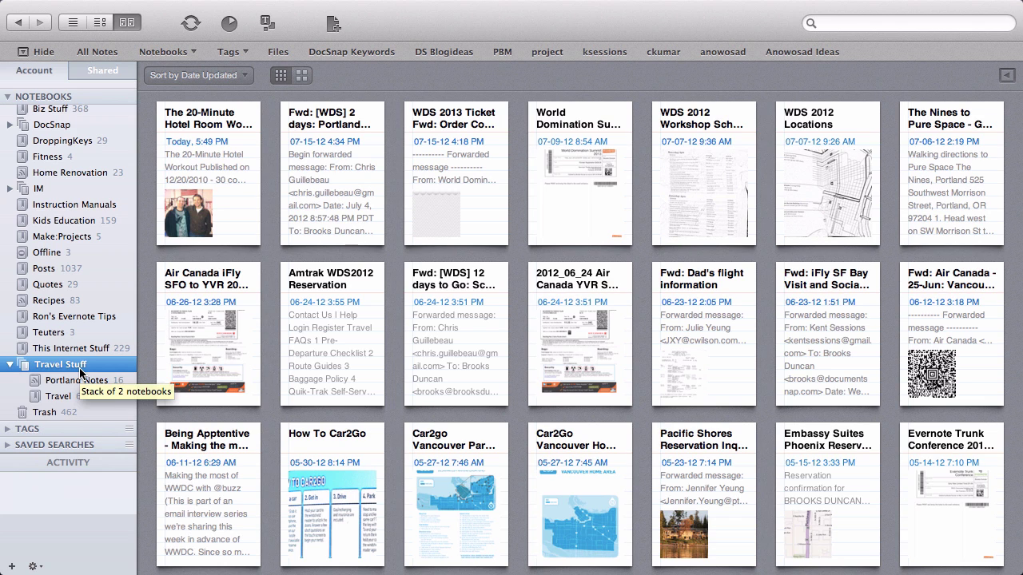
right_click(80, 369)
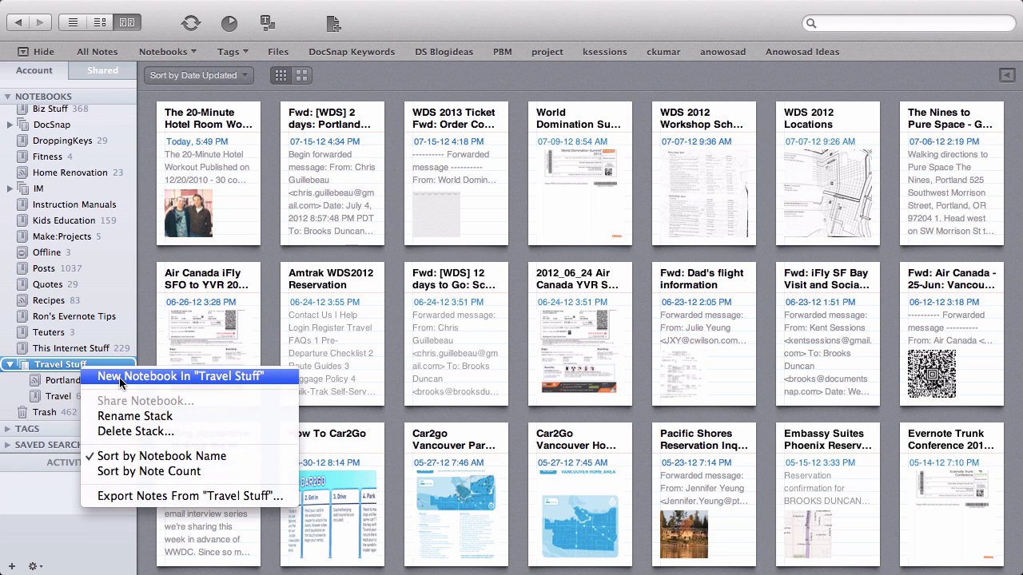
left_click(119, 377)
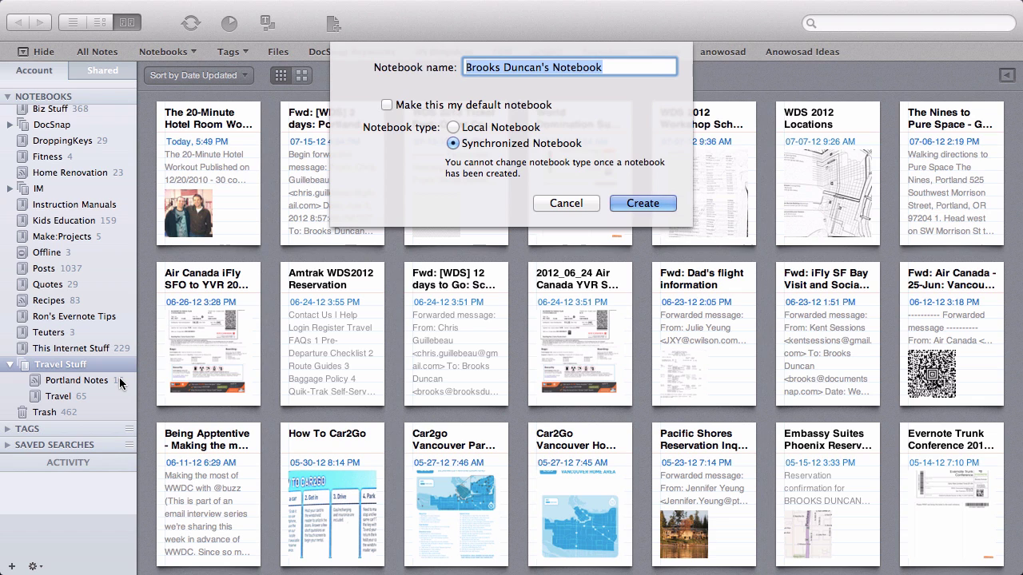
type("Itay")
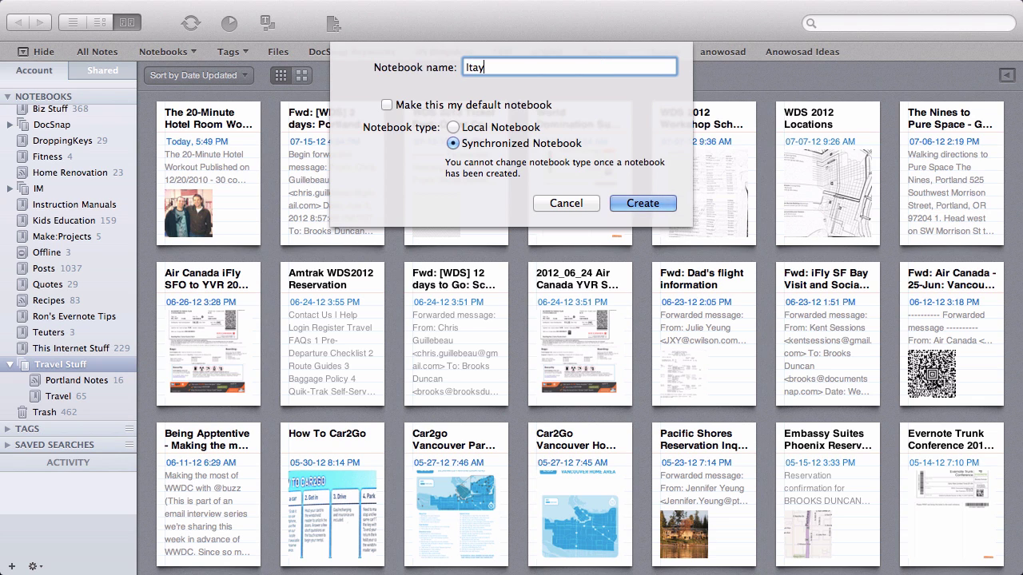
key("BackSpace")
type("ly 2012")
key("Return")
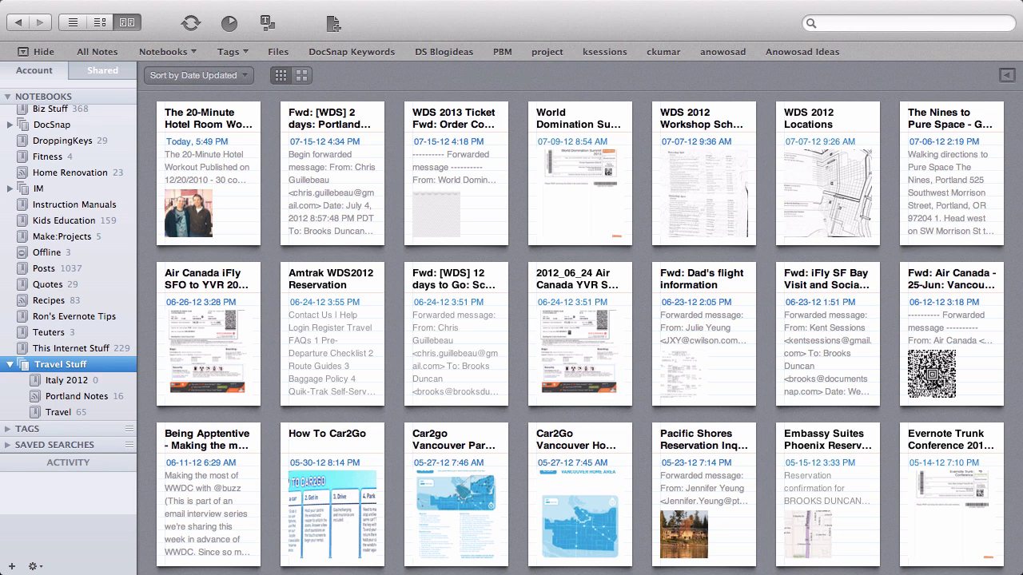
- View the Italy 2012 notebook and the whole Travel Stuff stack, collapsing and re-expanding the stack
left_click(96, 381)
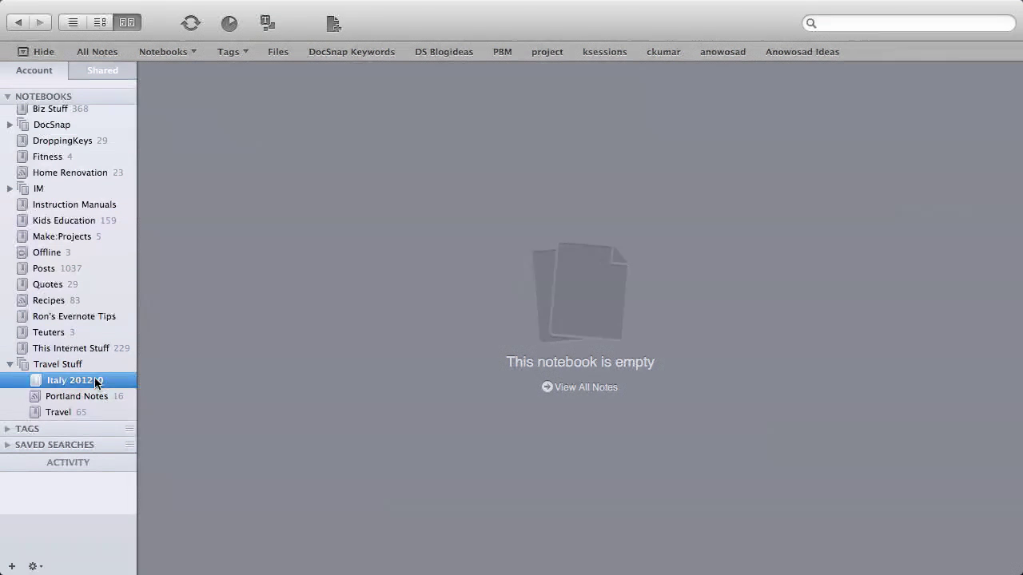
key("Up")
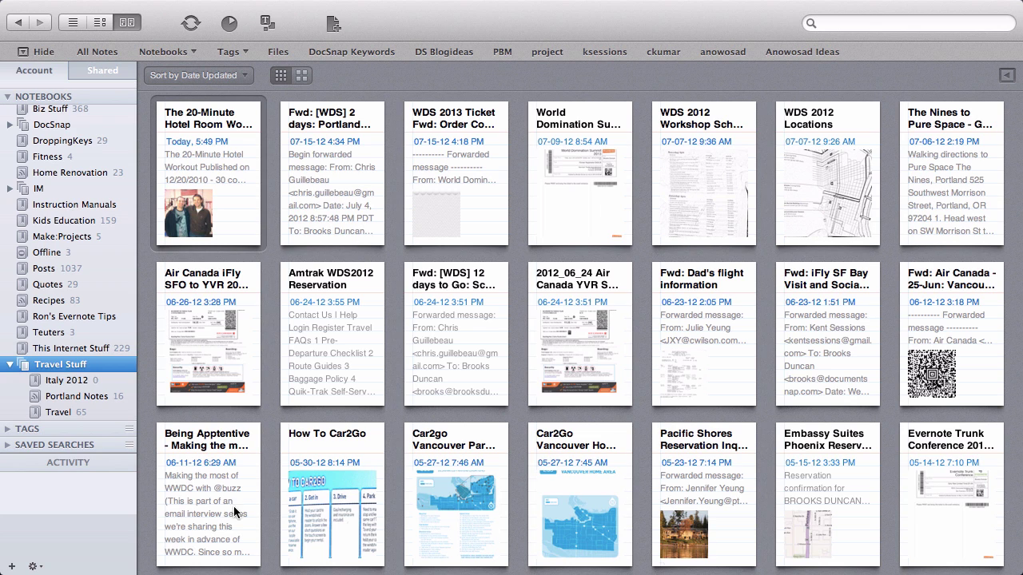
left_click(10, 366)
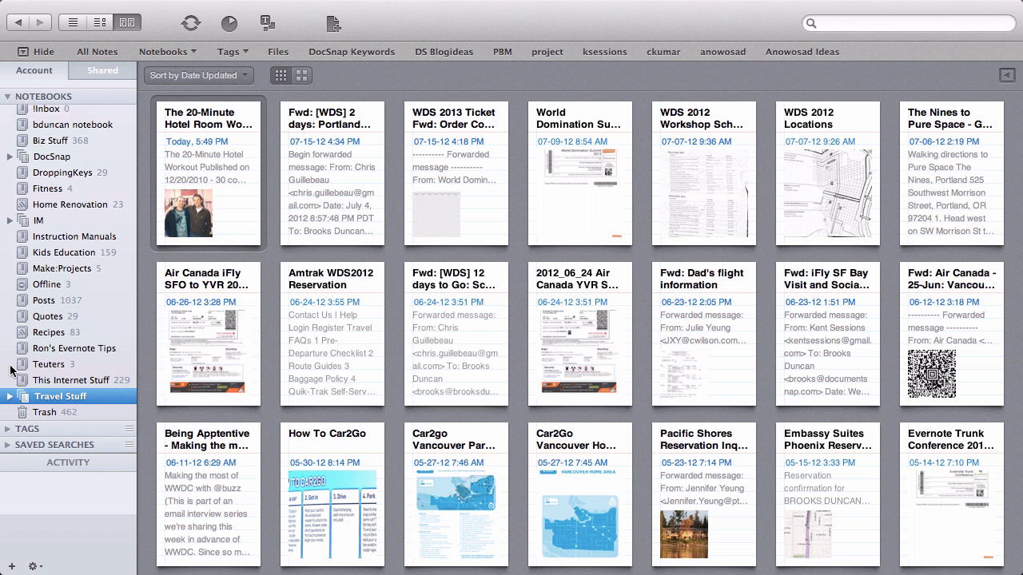
left_click(9, 396)
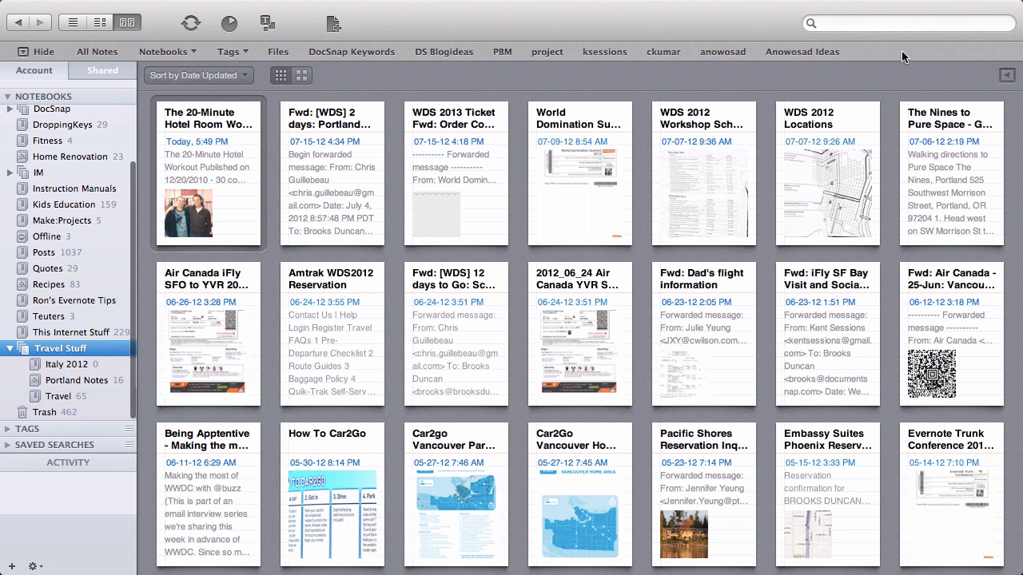
- Search the notes in the Travel Stuff stack for Car2go
left_click(902, 21)
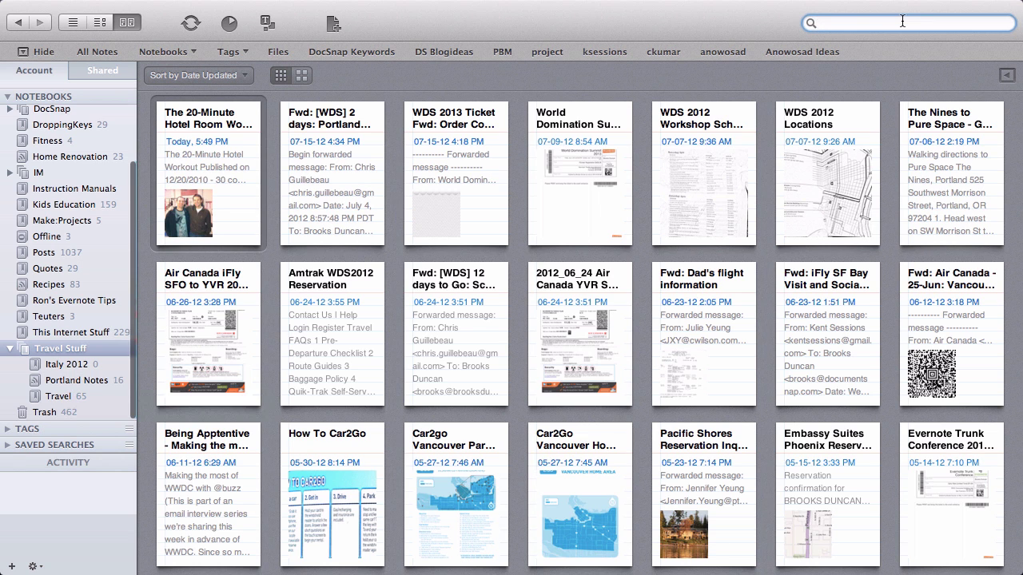
type("Car2go")
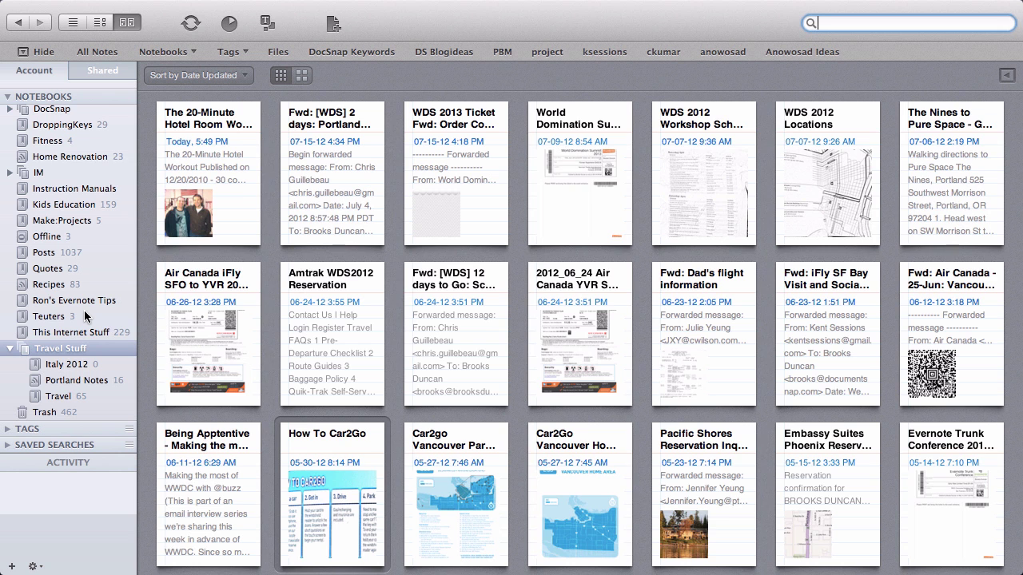
left_click(80, 316)
- Remove the Portland Notes notebook from the Travel Stuff stack
left_click(83, 365)
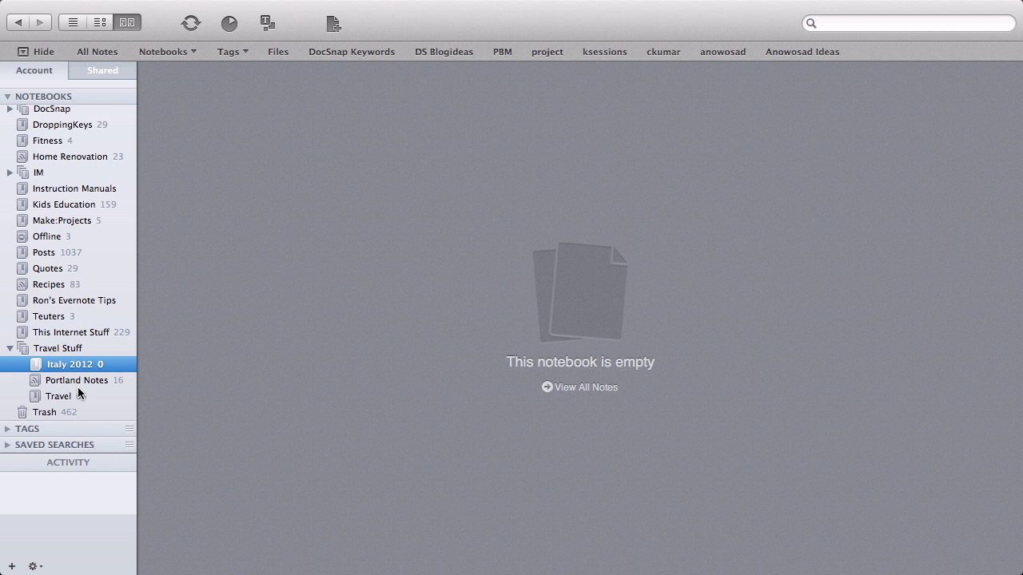
left_click(80, 382)
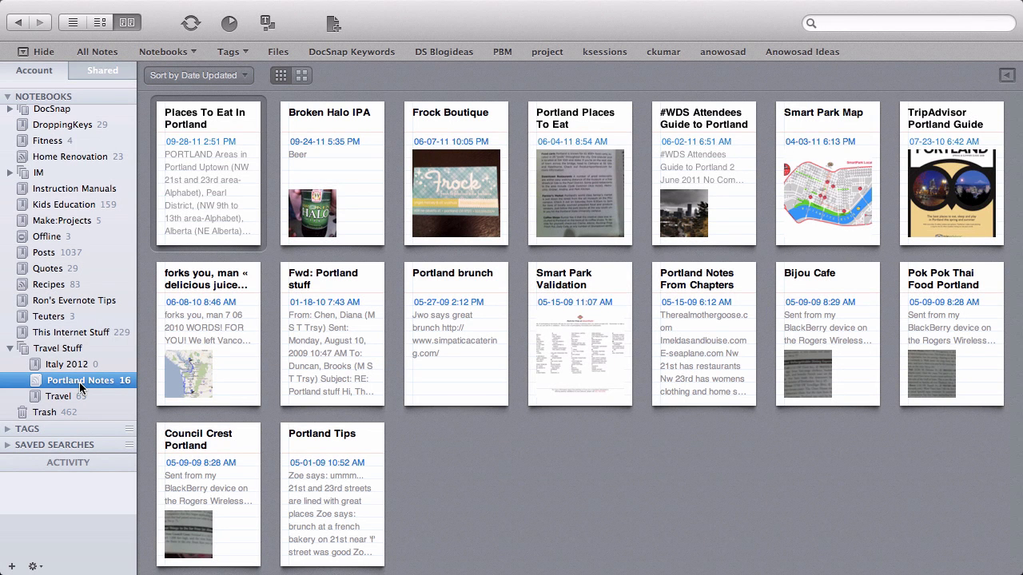
right_click(80, 386)
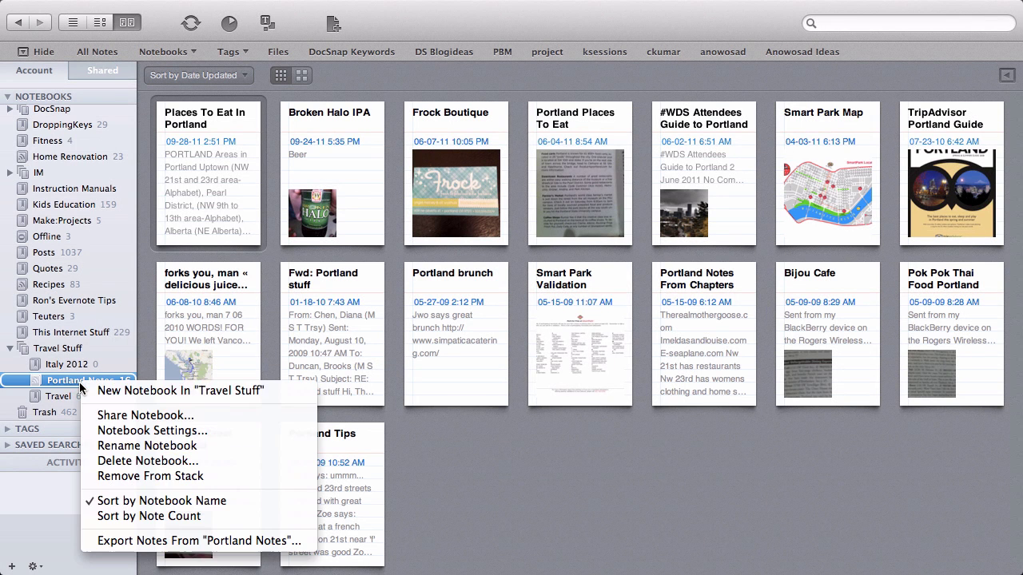
left_click(184, 476)
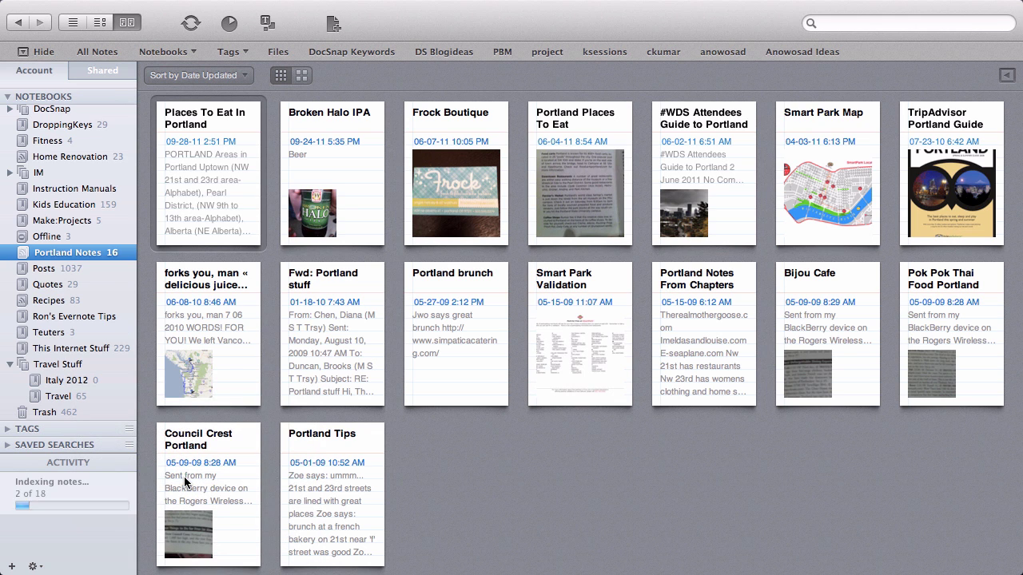
- Remove the Travel notebook from the Travel Stuff stack
left_click(67, 398)
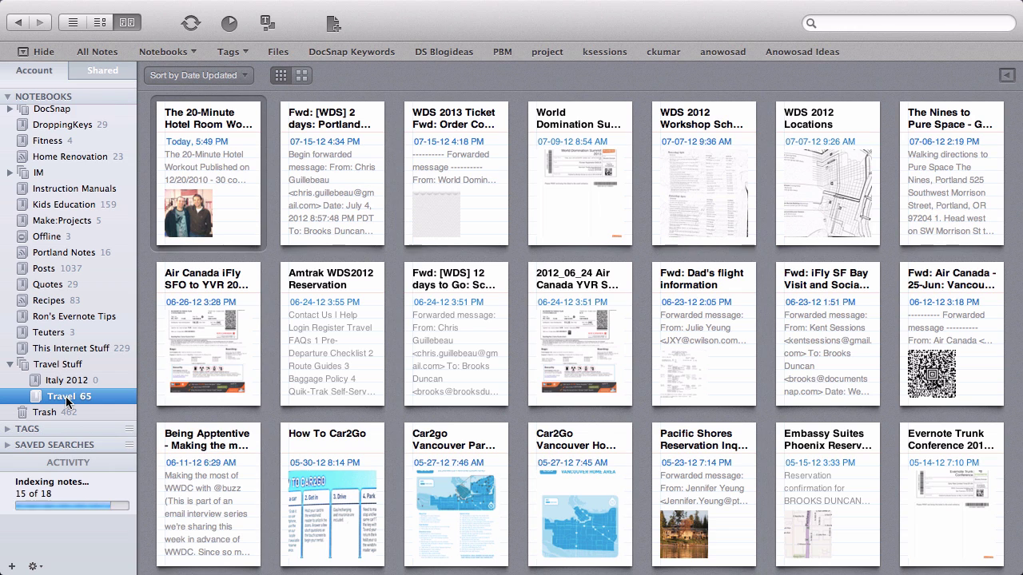
right_click(66, 397)
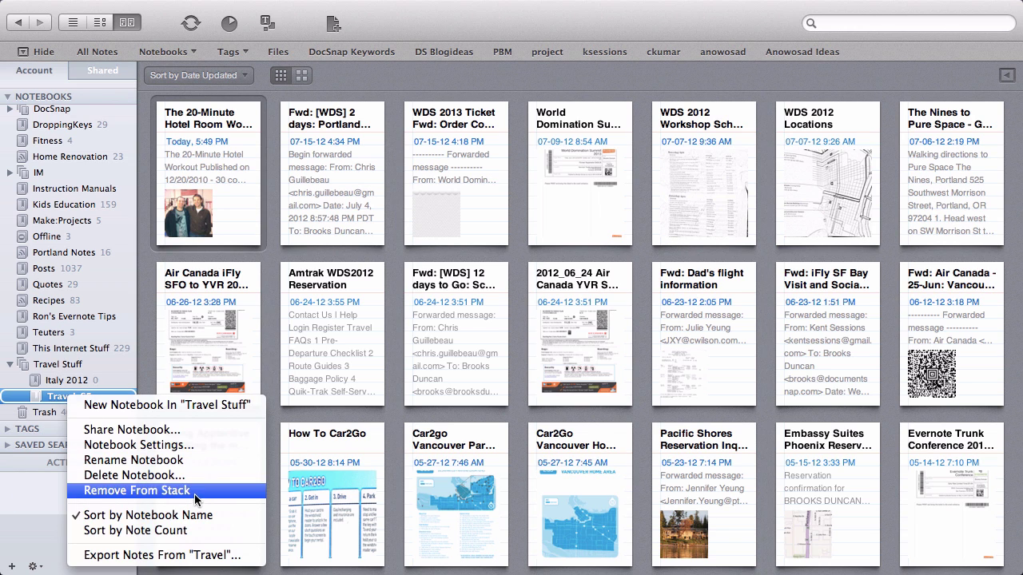
left_click(195, 499)
- Remove the Italy 2012 notebook from the Travel Stuff stack
left_click(83, 395)
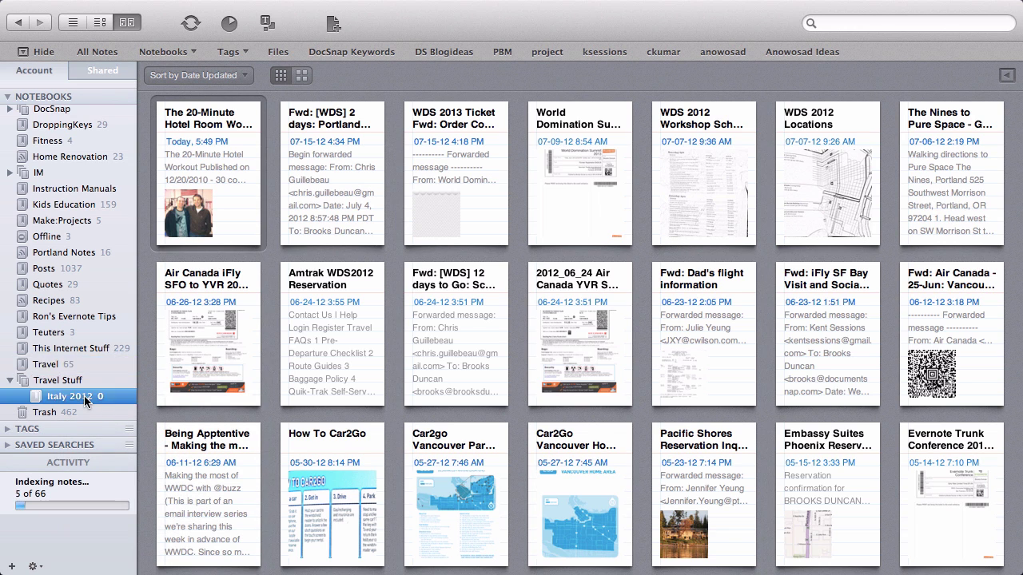
right_click(84, 395)
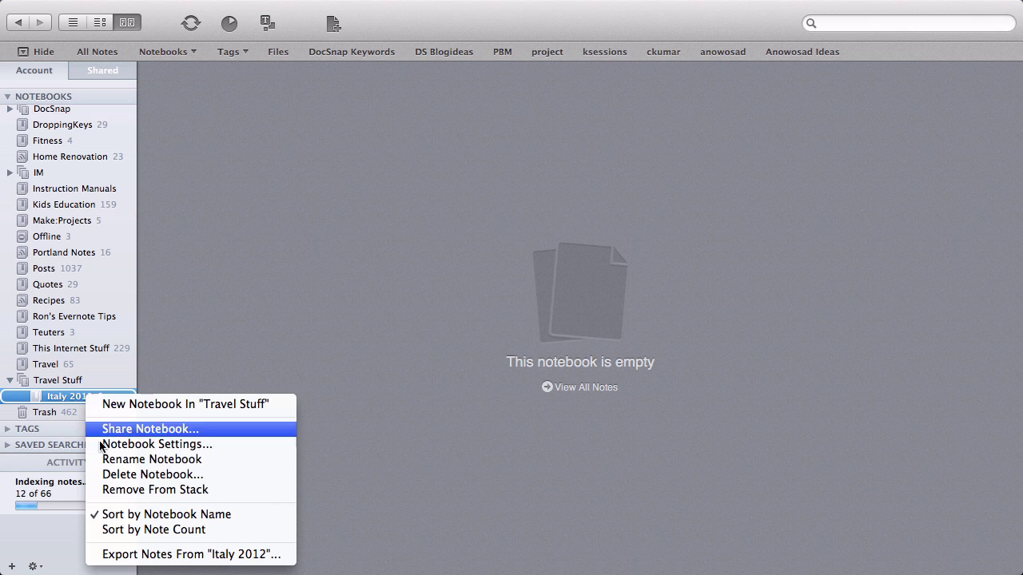
left_click(103, 487)
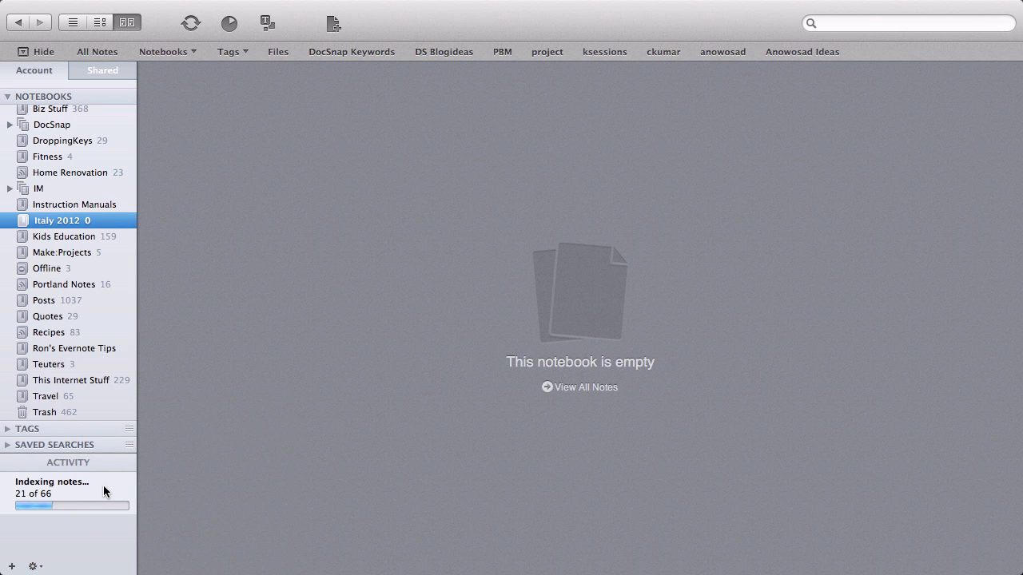